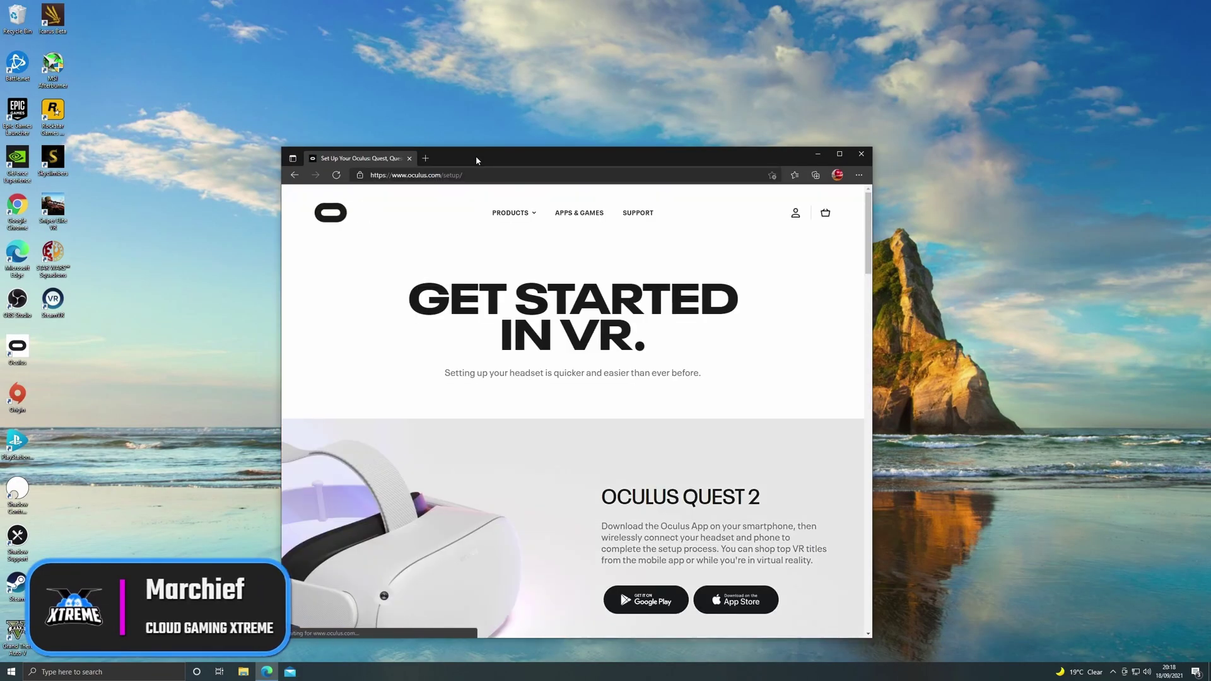
- Download the Oculus Link PC software for Oculus Quest 2 and open its installer, quitting the already-installed dialog
{"action": "double_click", "coordinate": [468, 157]}
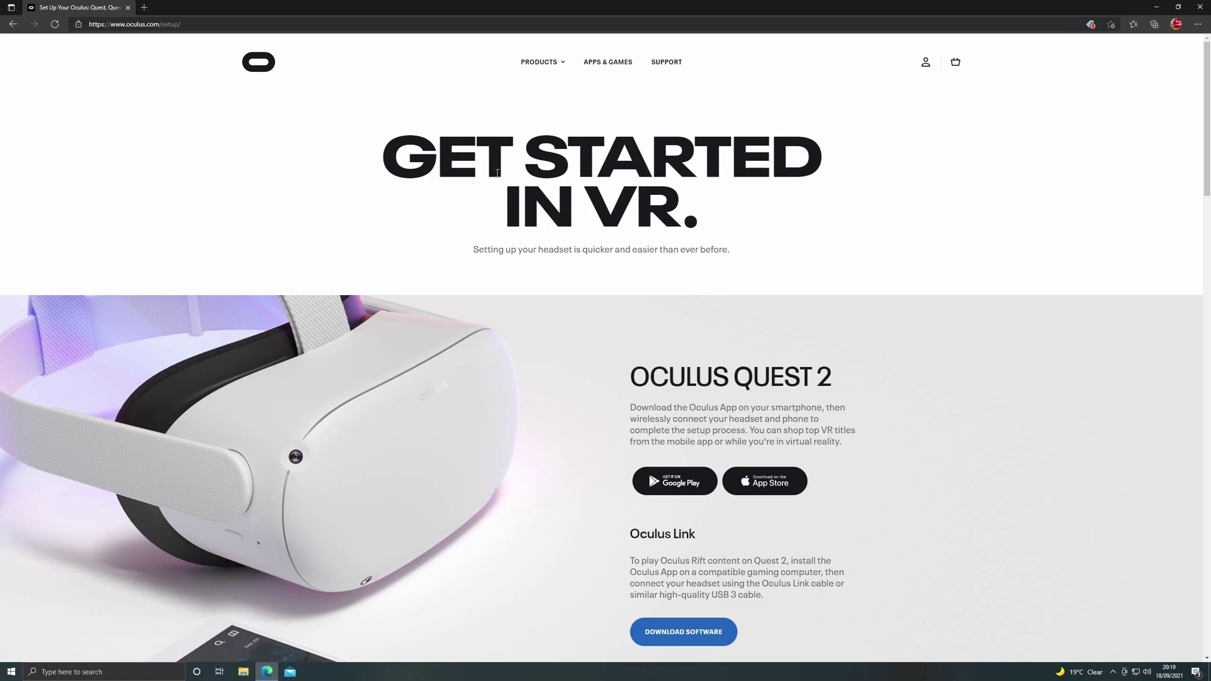
{"action": "scroll", "coordinate": [820, 328], "scroll_direction": "down", "scroll_amount": 4}
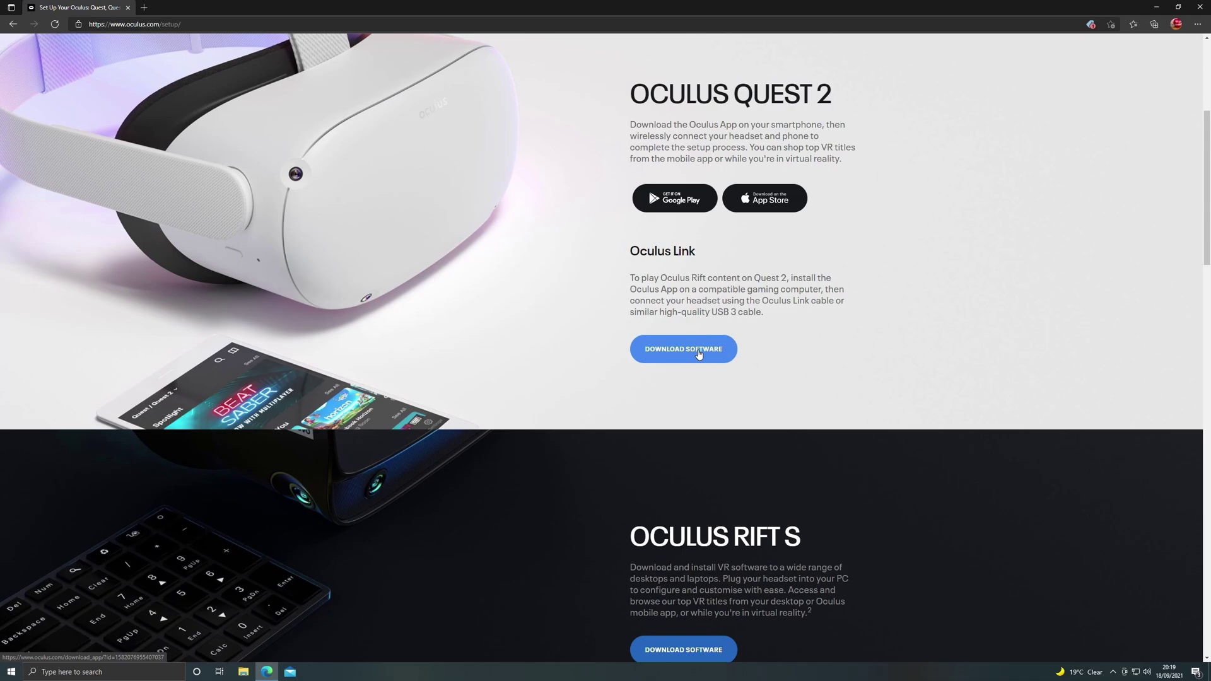
{"action": "scroll", "coordinate": [964, 341], "scroll_direction": "down", "scroll_amount": 8}
{"action": "scroll", "coordinate": [962, 342], "scroll_direction": "up", "scroll_amount": 11}
{"action": "scroll", "coordinate": [751, 401], "scroll_direction": "down", "scroll_amount": 1}
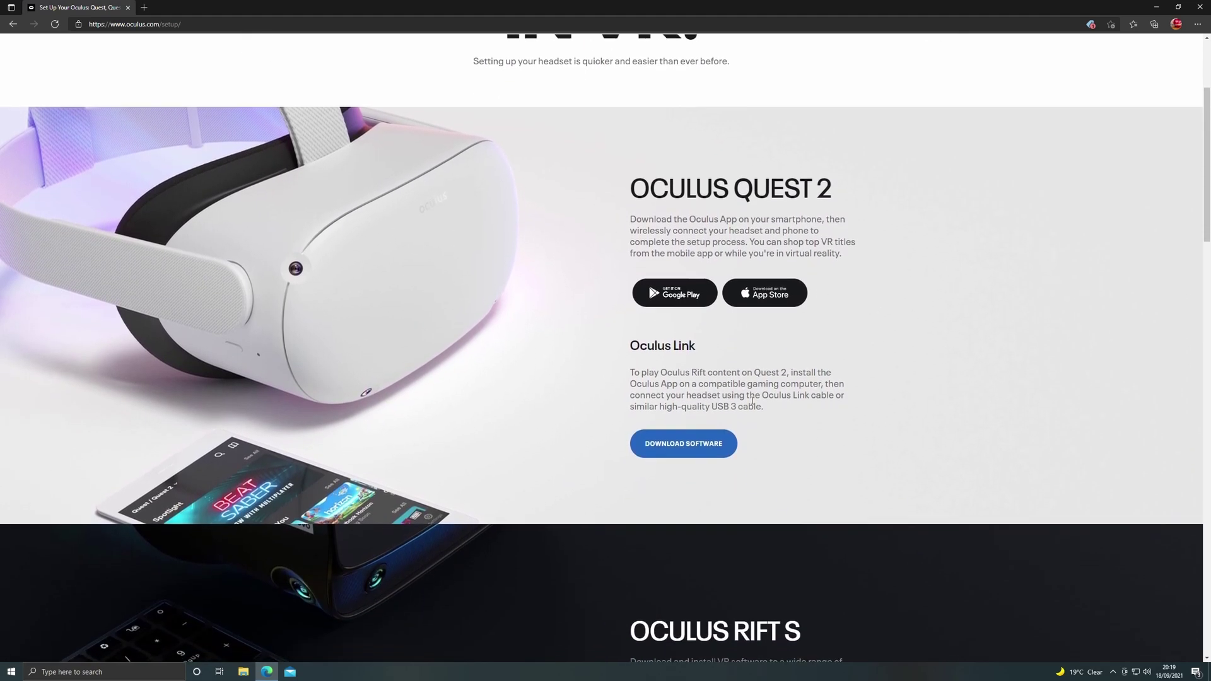
{"action": "left_click", "coordinate": [684, 445]}
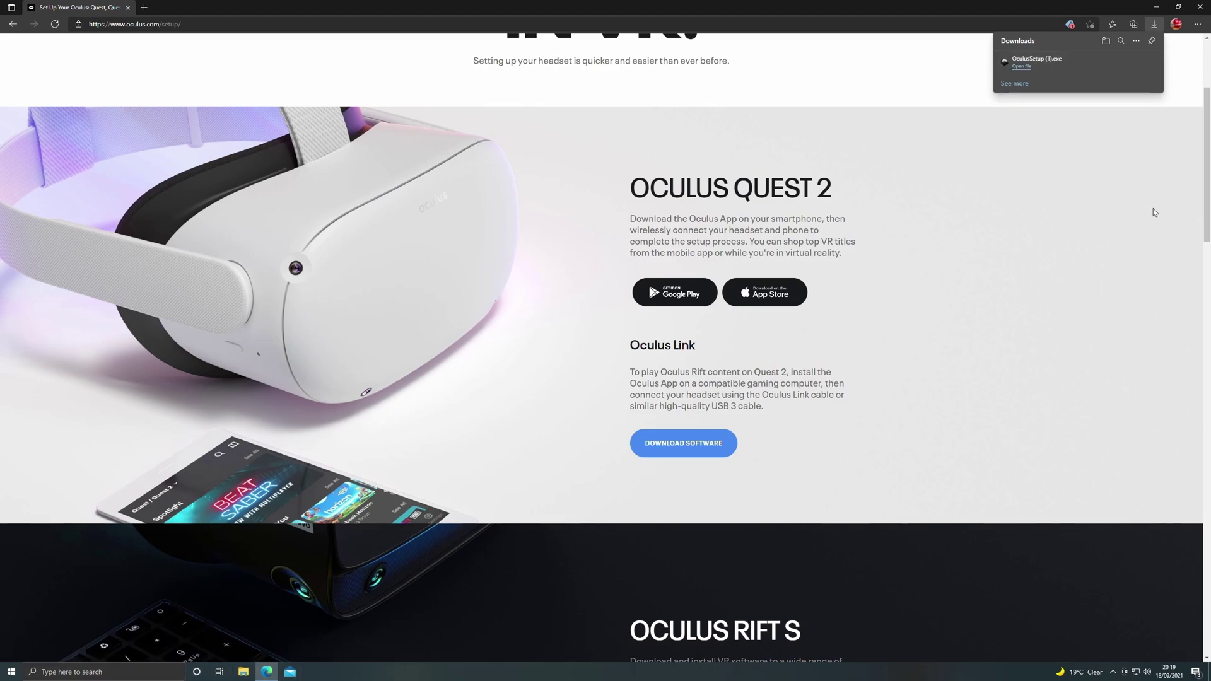
{"action": "left_click", "coordinate": [1028, 70]}
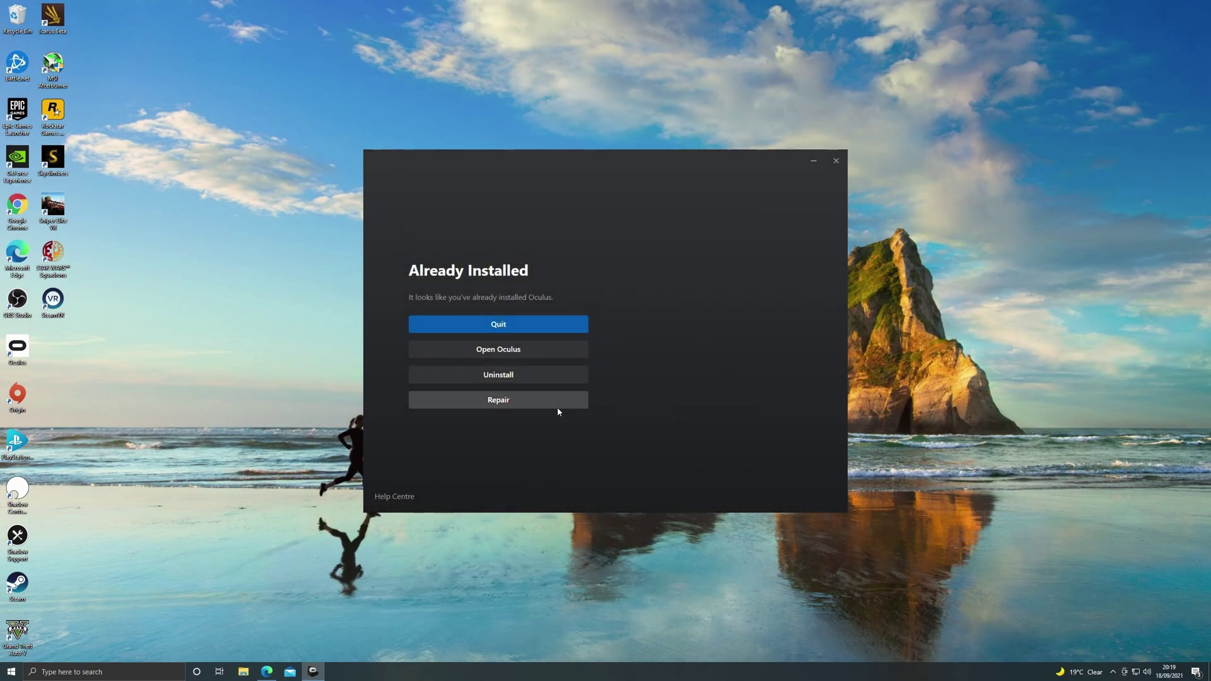
{"action": "left_click", "coordinate": [529, 325]}
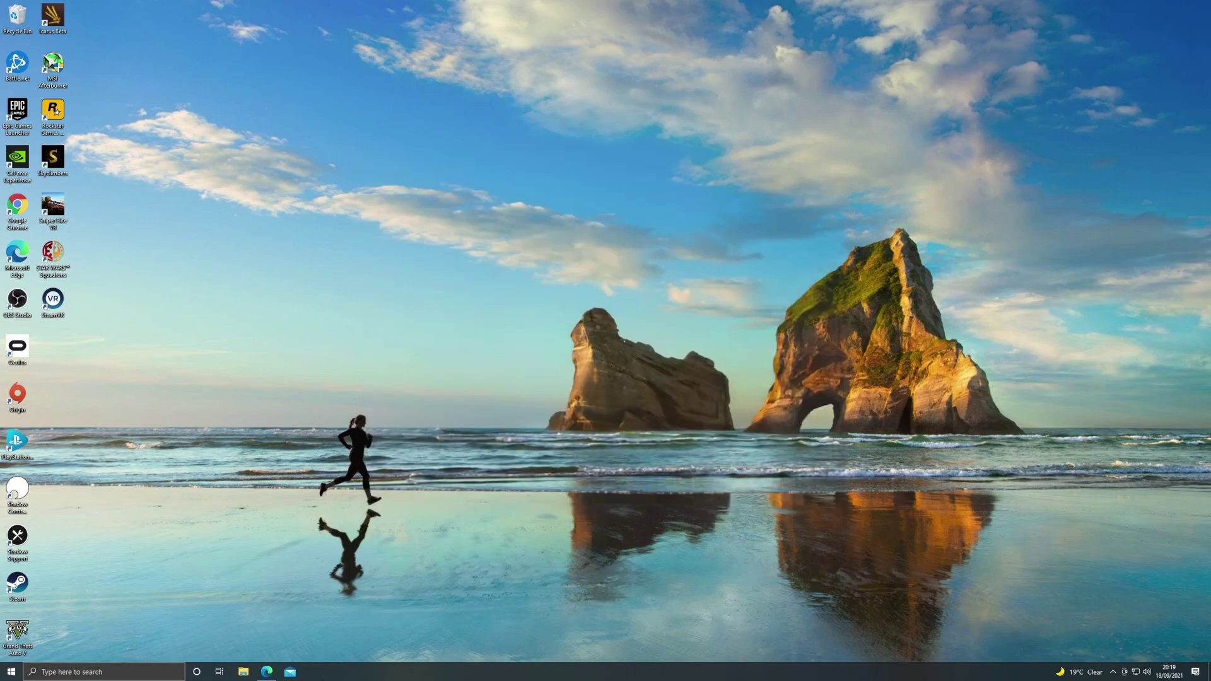
- Launch the Oculus desktop app and exit its headset connection setup
{"action": "left_click", "coordinate": [11, 671]}
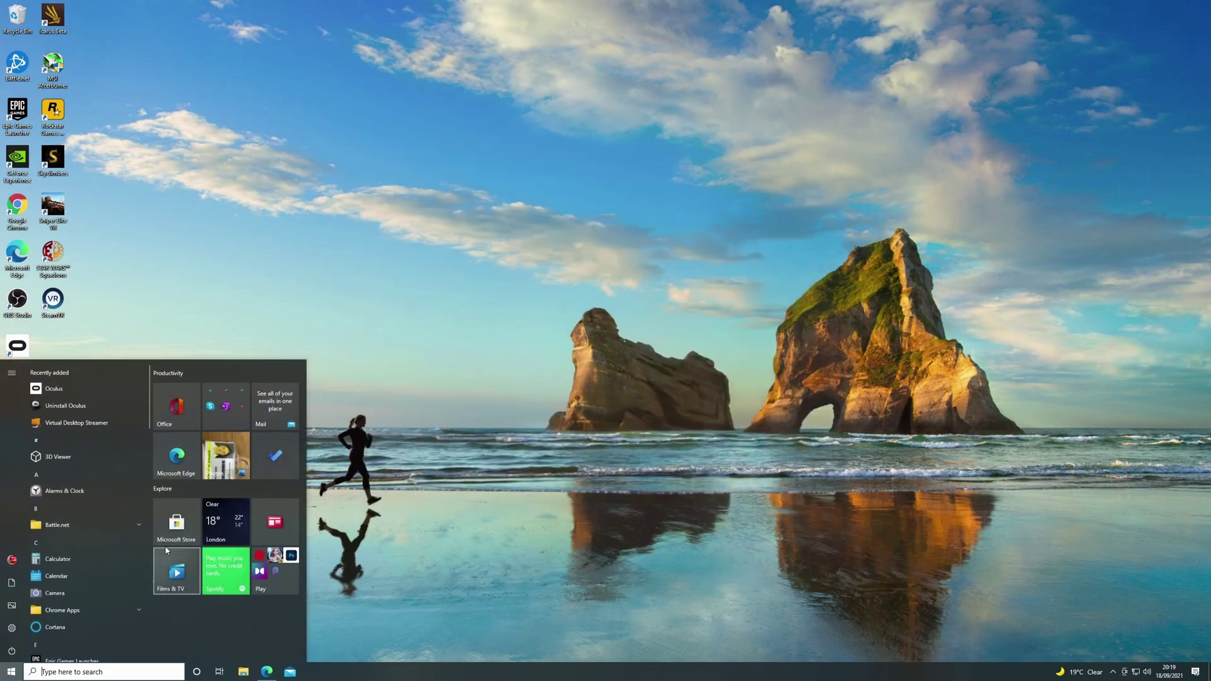
{"action": "left_click", "coordinate": [59, 388]}
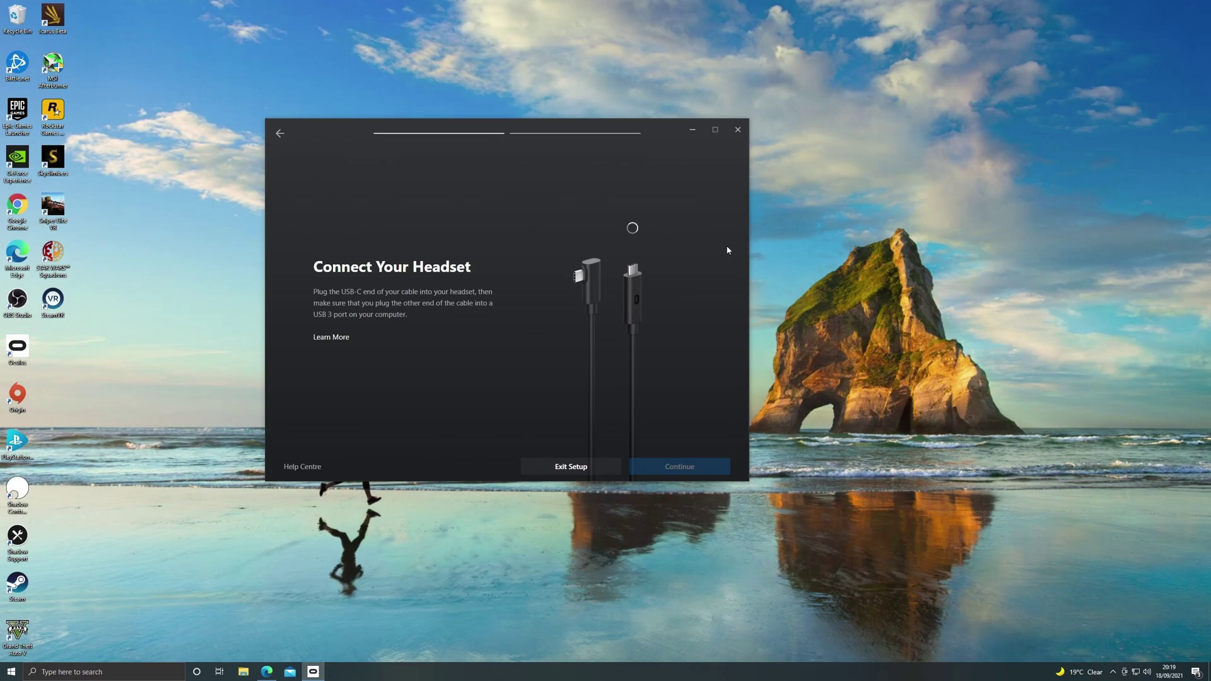
{"action": "left_click", "coordinate": [542, 470]}
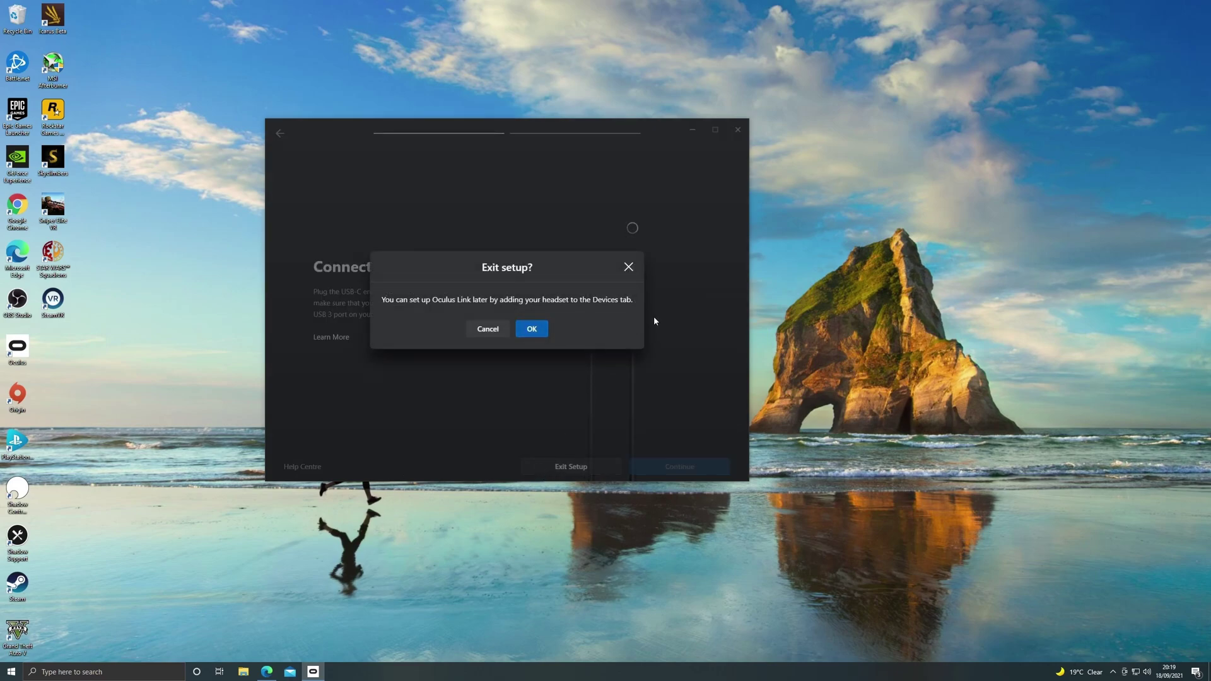
{"action": "left_click", "coordinate": [531, 329]}
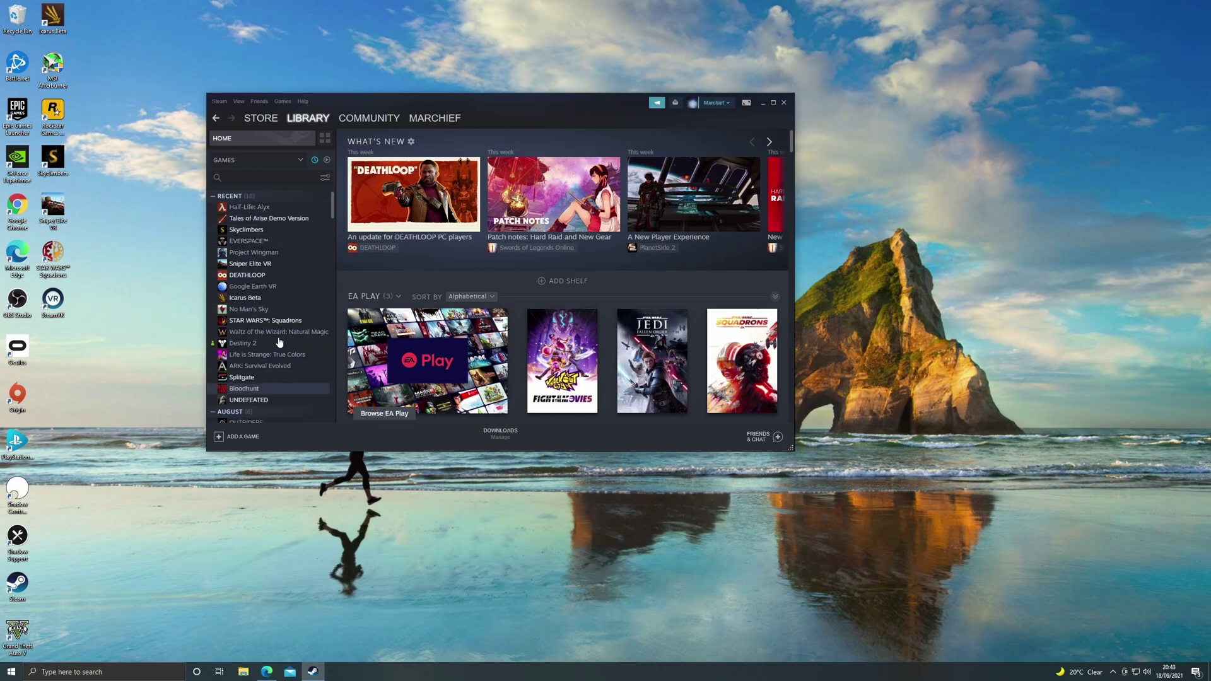
- Search the Steam store for "steam VR"
{"action": "left_click", "coordinate": [256, 122]}
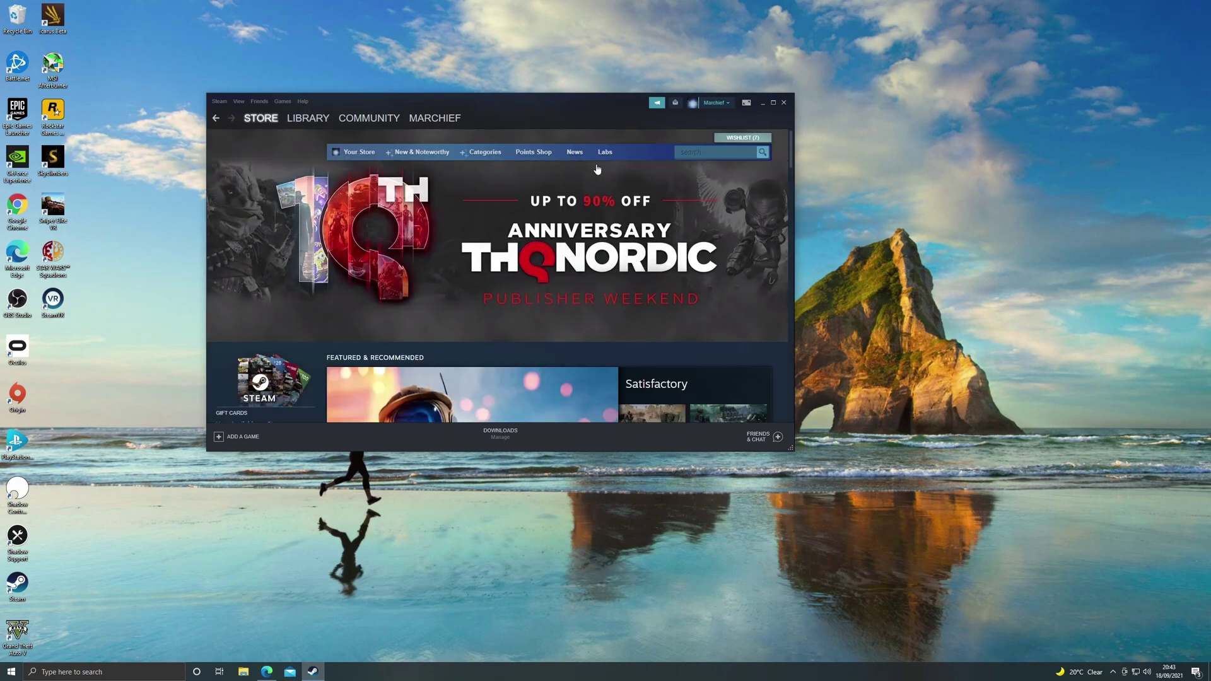
{"action": "left_click", "coordinate": [719, 156]}
{"action": "type", "text": "steam VR"}
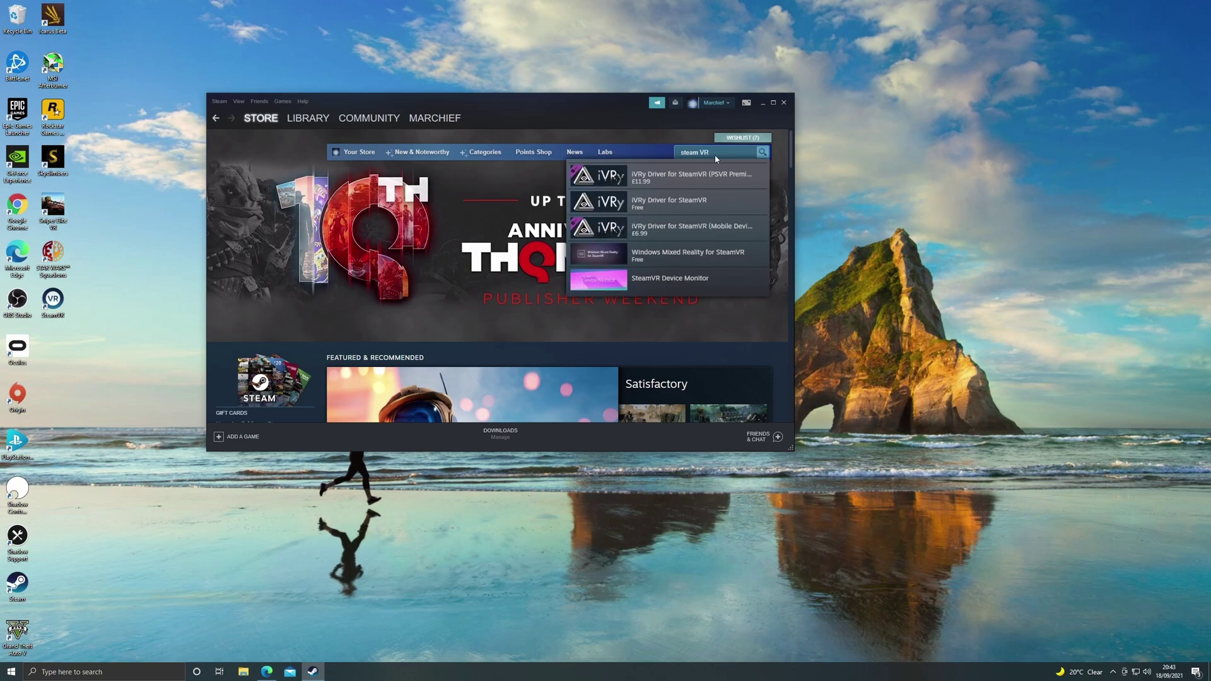
{"action": "key", "text": "Return"}
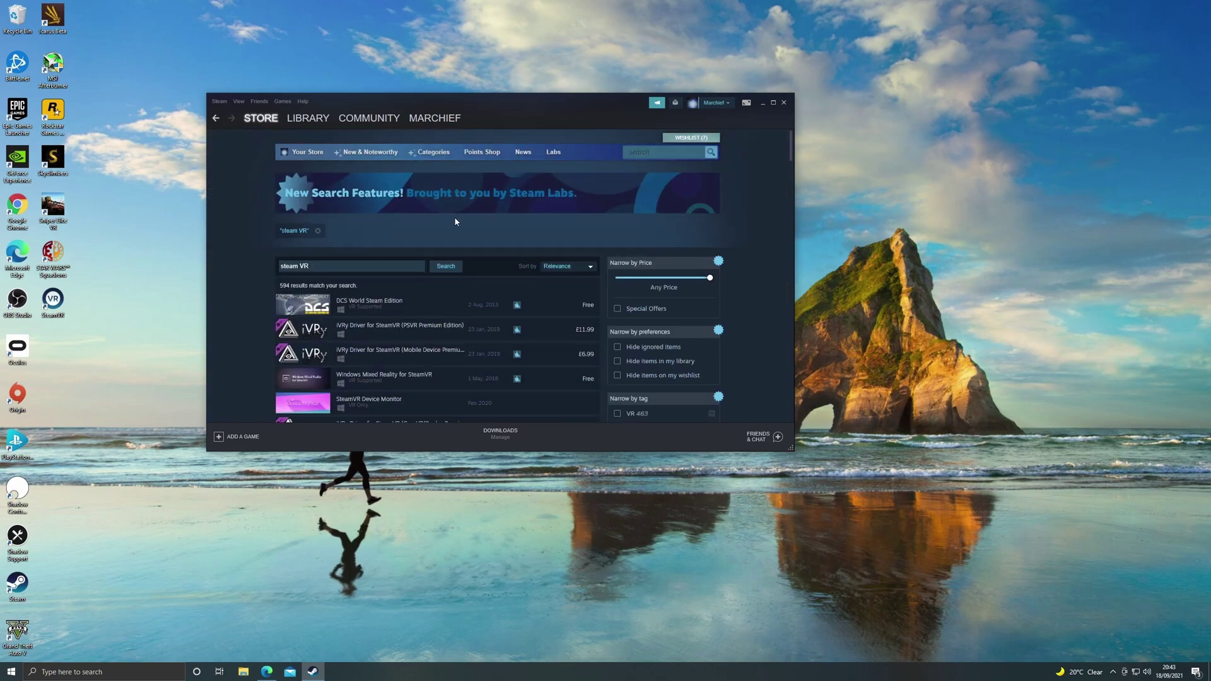
- Find SteamVR among the search results and view its store page down to the Play SteamVR section
{"action": "scroll", "coordinate": [484, 224], "scroll_direction": "down", "scroll_amount": 5}
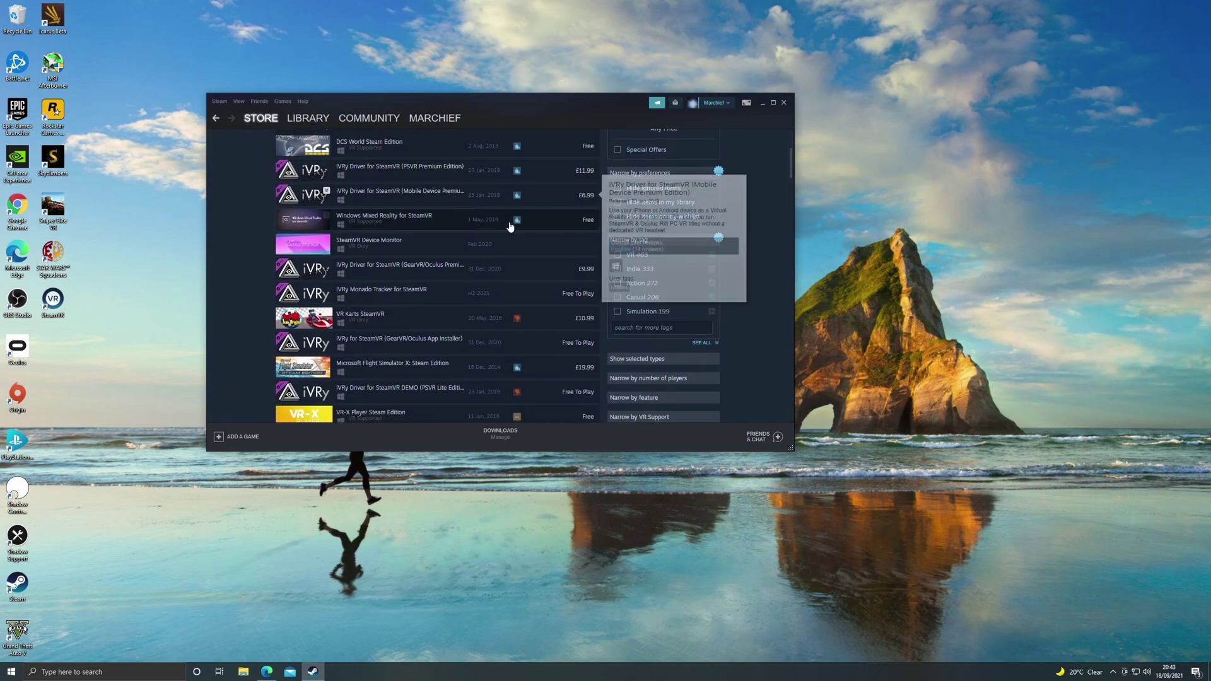
{"action": "scroll", "coordinate": [509, 239], "scroll_direction": "down", "scroll_amount": 3}
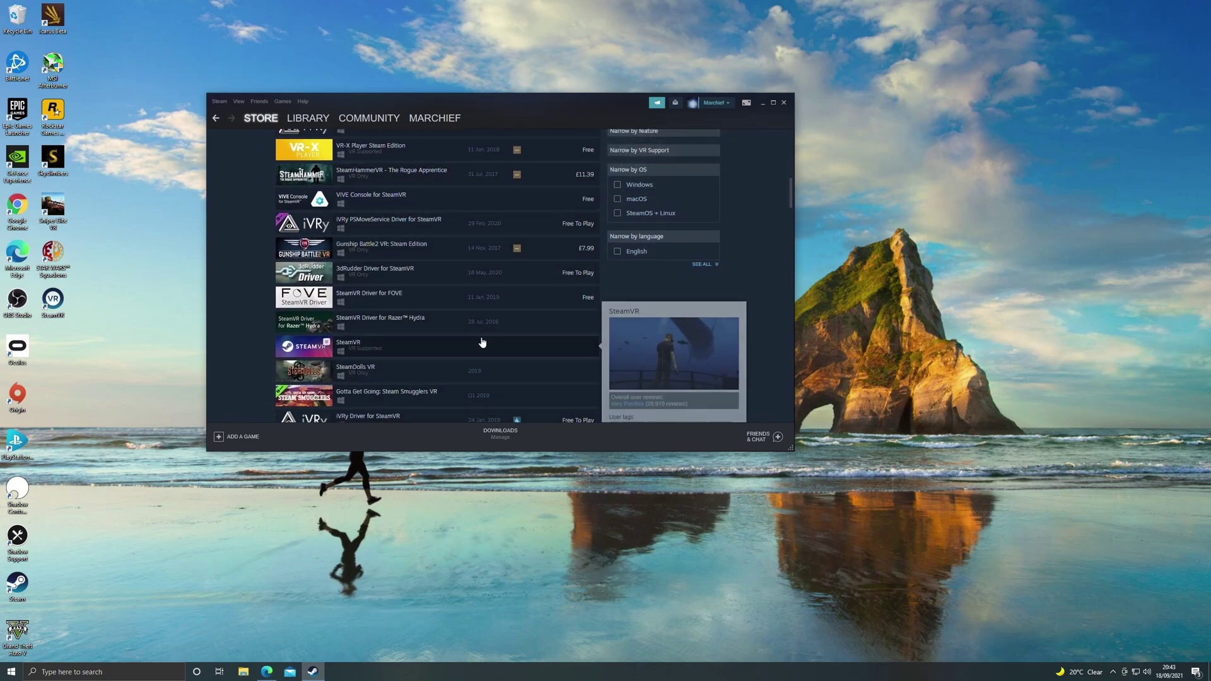
{"action": "left_click", "coordinate": [479, 344]}
{"action": "scroll", "coordinate": [465, 321], "scroll_direction": "down", "scroll_amount": 4}
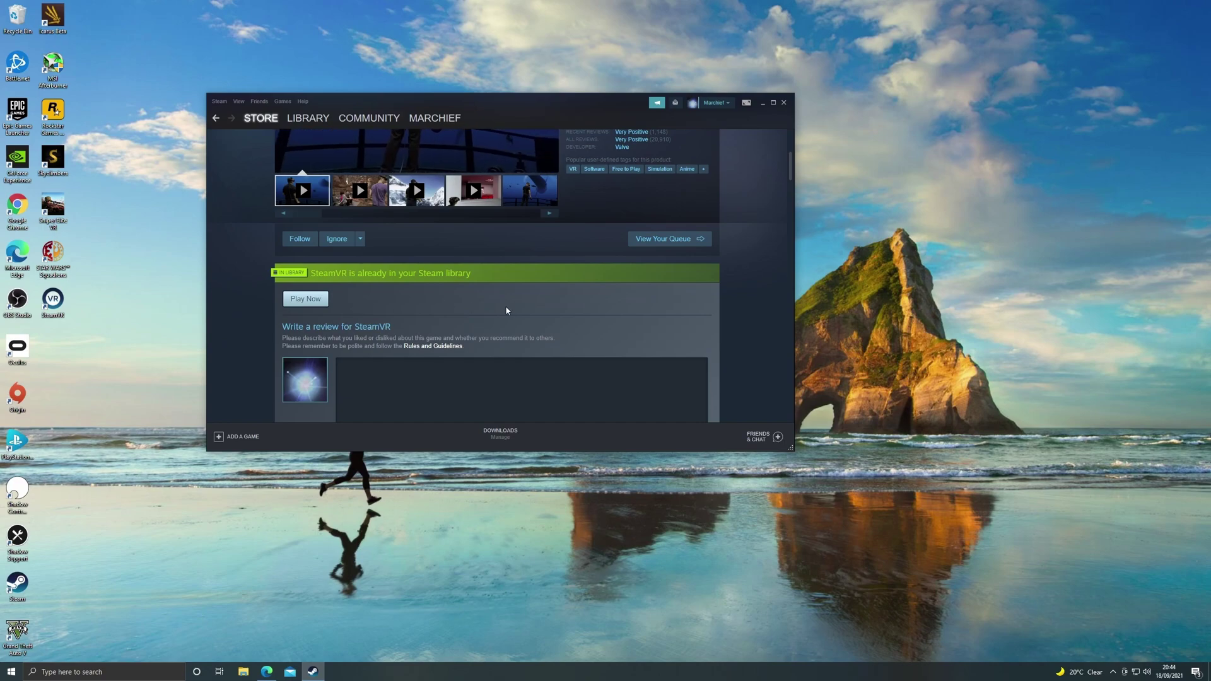
{"action": "scroll", "coordinate": [506, 305], "scroll_direction": "down", "scroll_amount": 2}
{"action": "scroll", "coordinate": [507, 309], "scroll_direction": "up", "scroll_amount": 3}
{"action": "scroll", "coordinate": [508, 310], "scroll_direction": "down", "scroll_amount": 5}
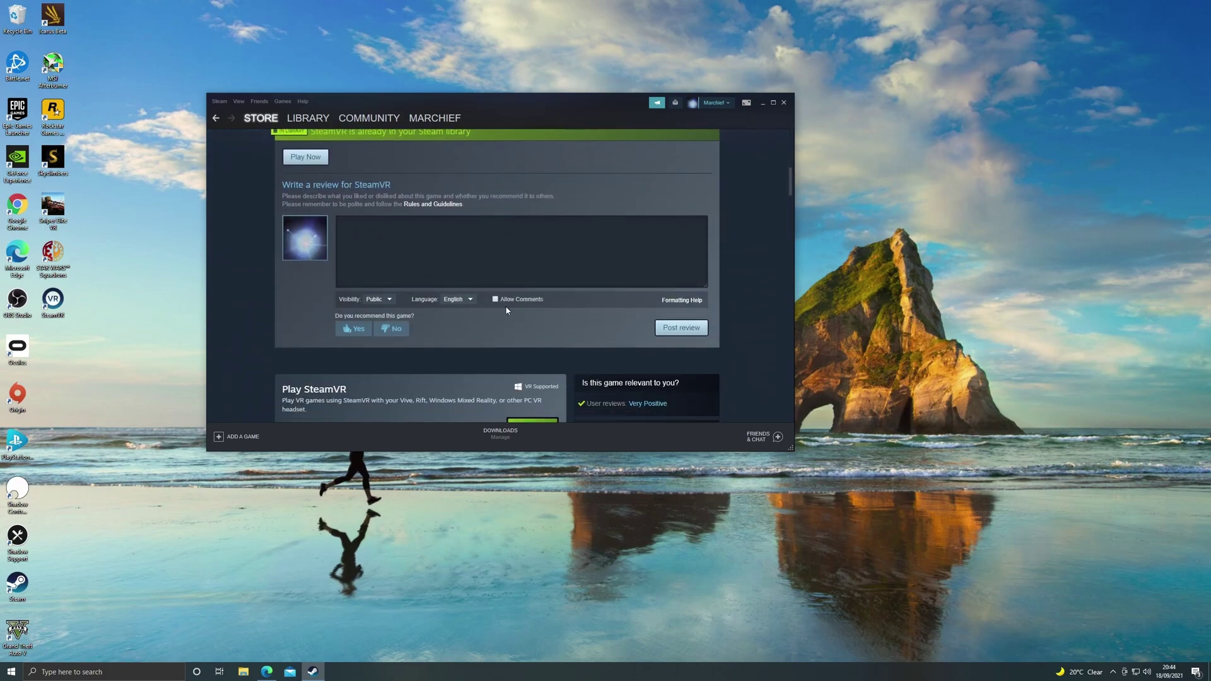
{"action": "scroll", "coordinate": [516, 311], "scroll_direction": "up", "scroll_amount": 5}
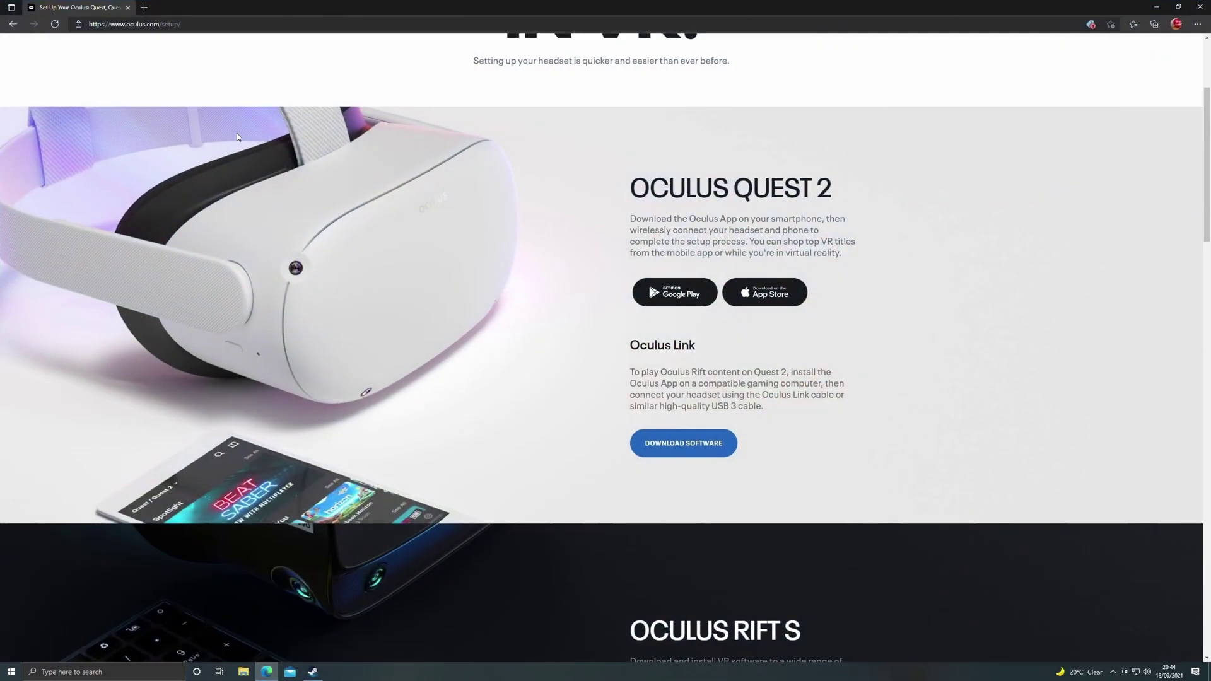
- Search the web for "virtual desktop streamer" and download the Windows Streamer App from the official Virtual Desktop site
{"action": "left_click", "coordinate": [199, 26]}
{"action": "type", "text": "virtual desk"}
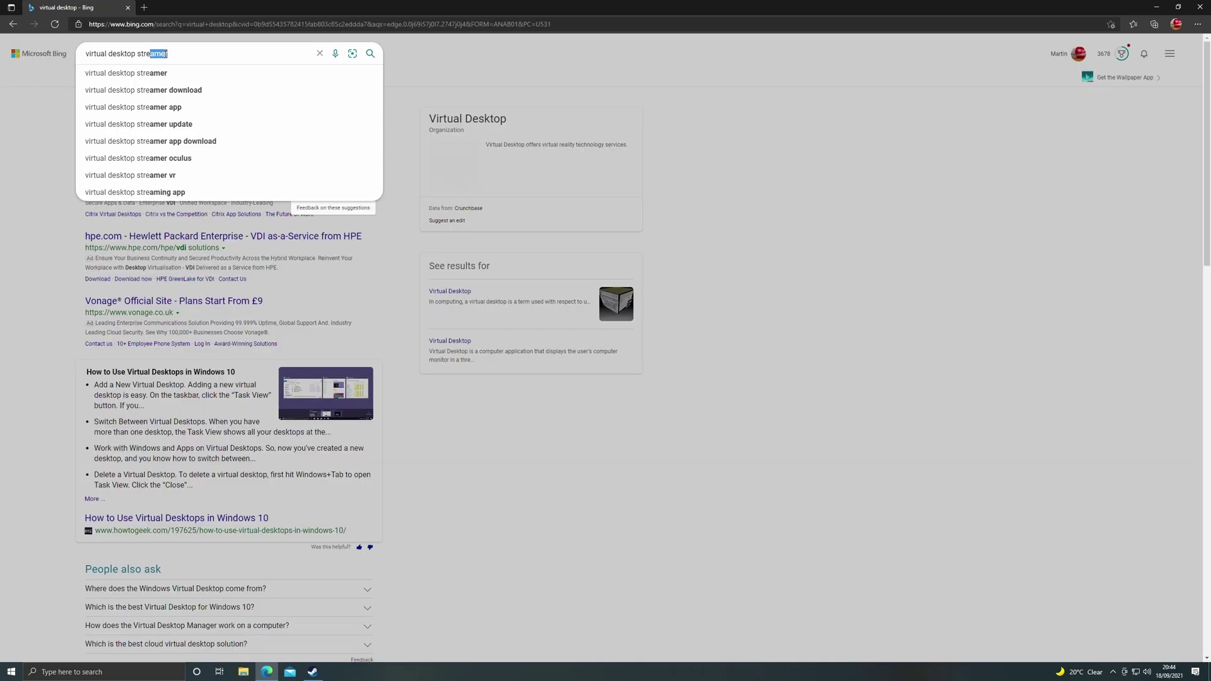
{"action": "type", "text": "amer"}
{"action": "key", "text": "Return"}
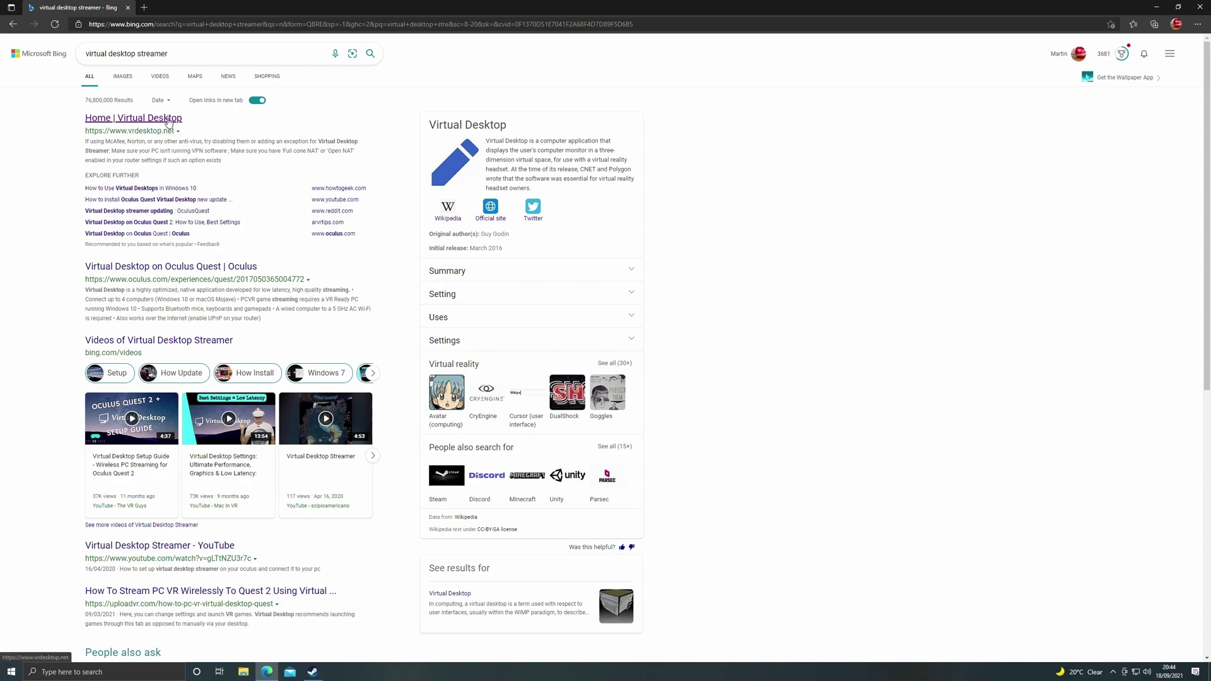
{"action": "left_click", "coordinate": [167, 119]}
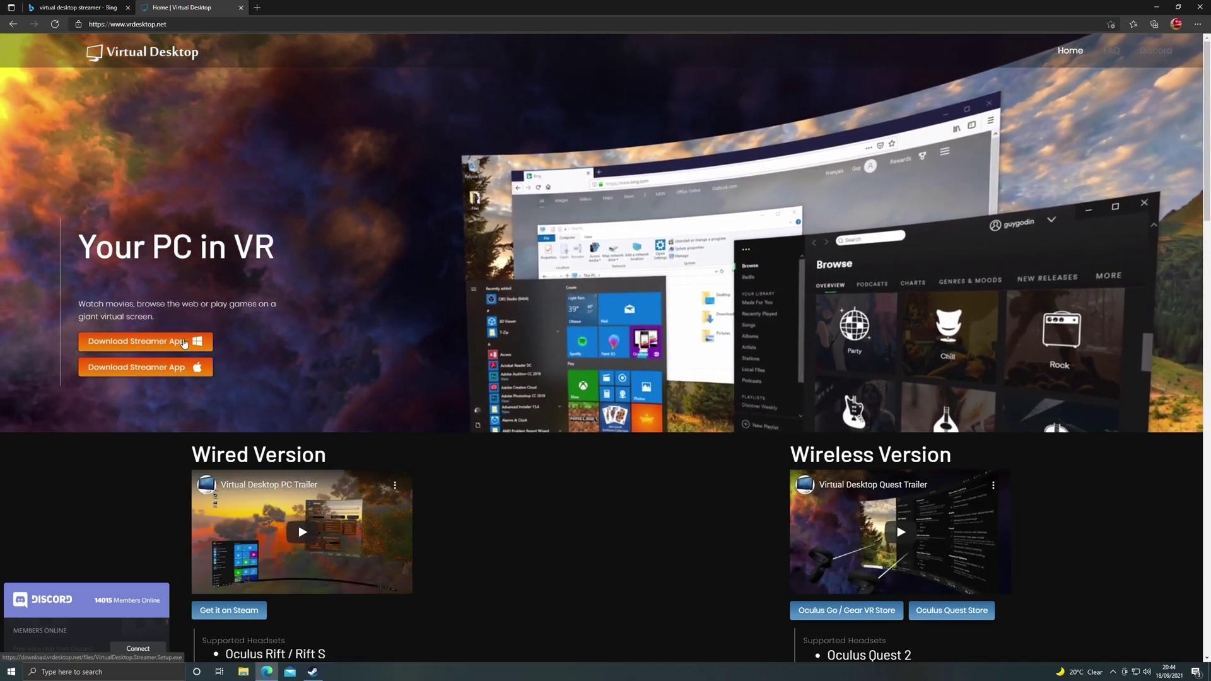
{"action": "left_click", "coordinate": [184, 342]}
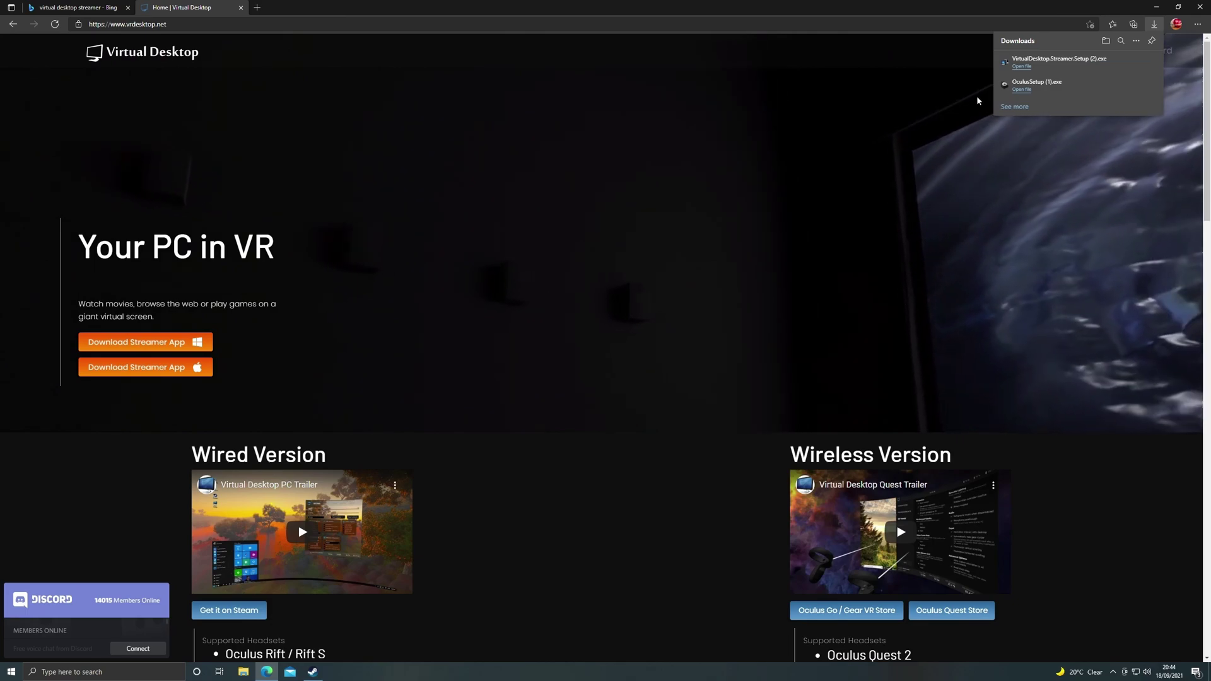
- Launch Virtual Desktop Streamer and close its potential problems report, changing the launch-warning option for Nvidia In-Game Overlay
{"action": "left_click", "coordinate": [1158, 5]}
{"action": "key", "text": "super"}
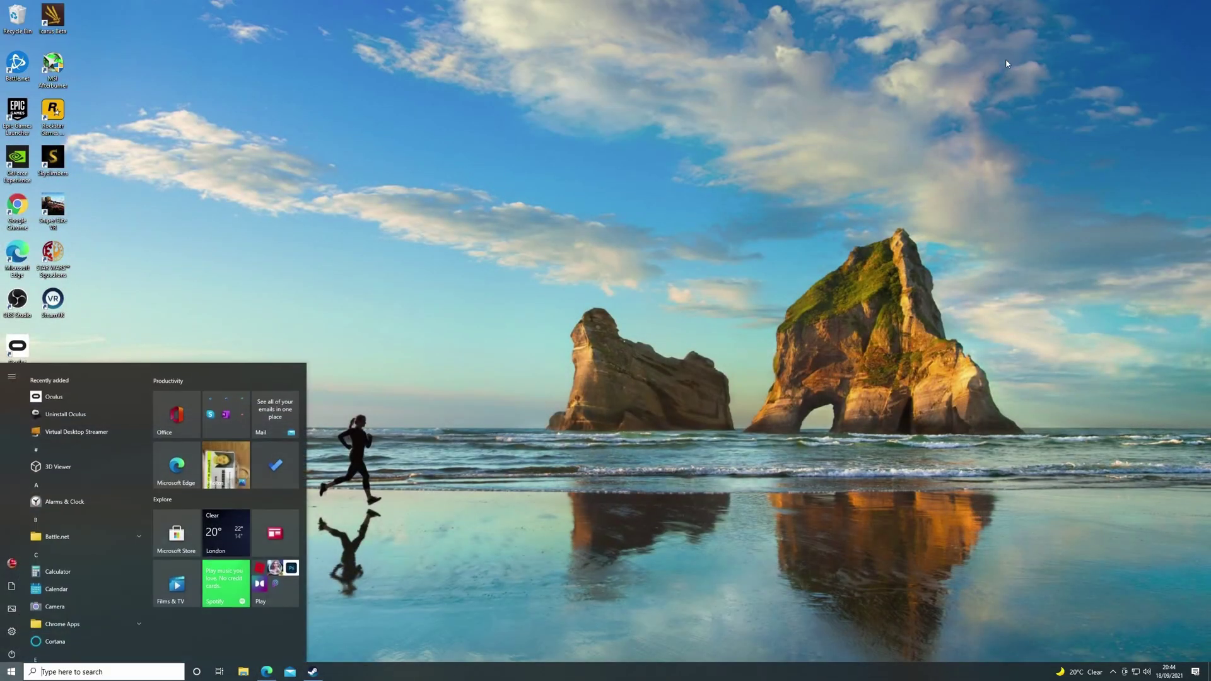
{"action": "type", "text": "vir"}
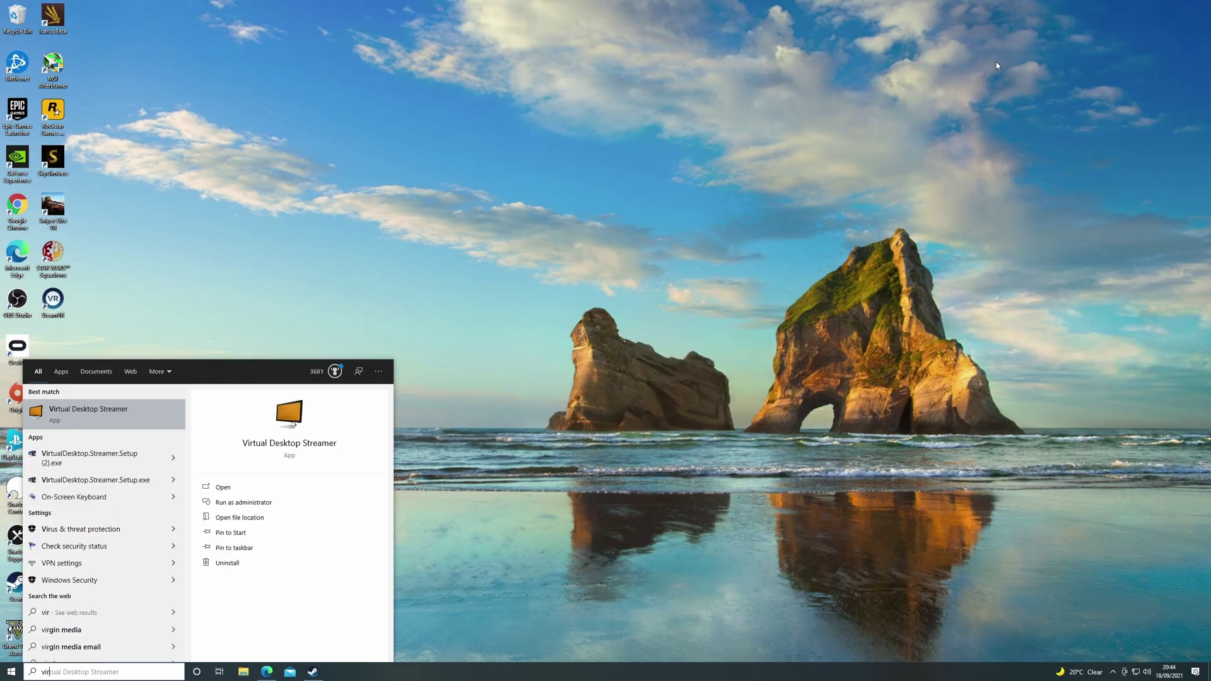
{"action": "key", "text": "Return"}
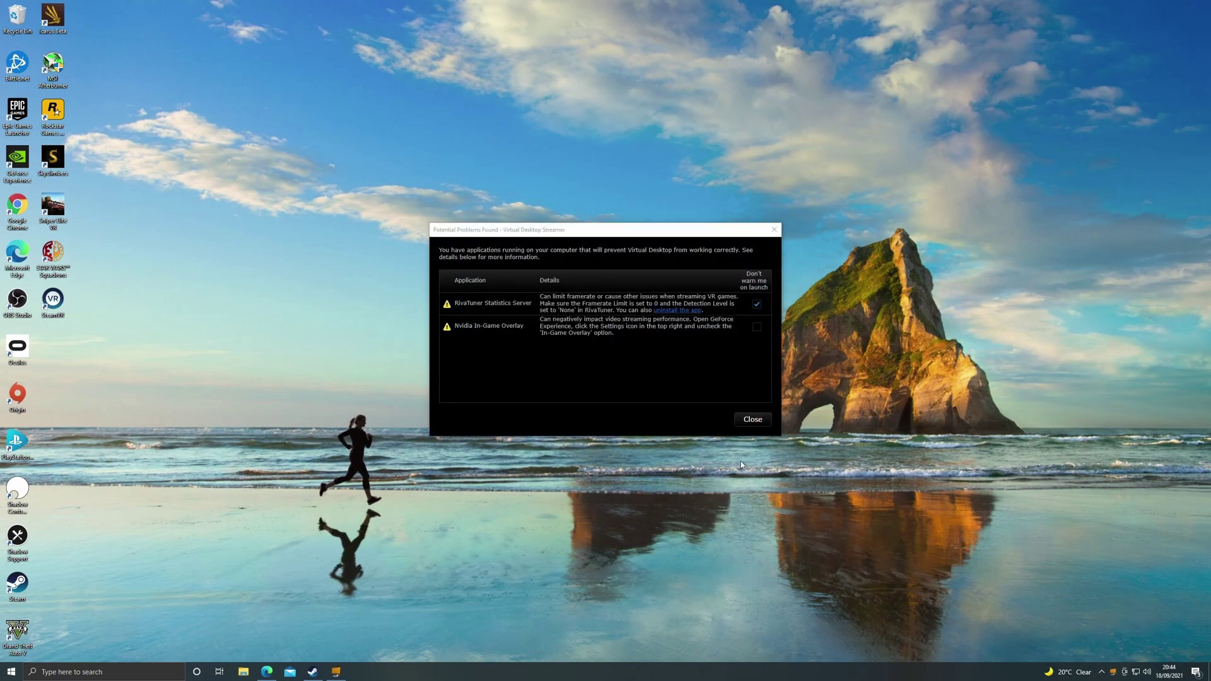
{"action": "left_click", "coordinate": [755, 328]}
{"action": "left_click", "coordinate": [754, 420]}
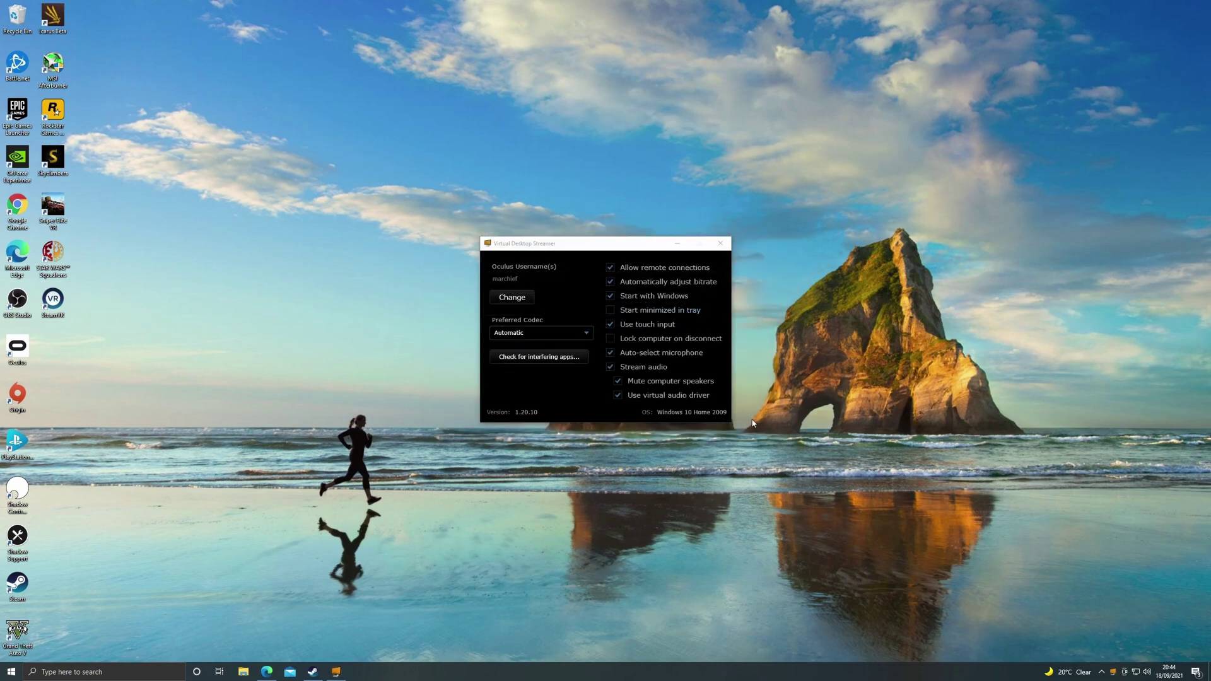
- Open the Oculus username fields for editing and look at the Preferred Codec choices
{"action": "left_click", "coordinate": [524, 282]}
{"action": "left_click", "coordinate": [511, 297]}
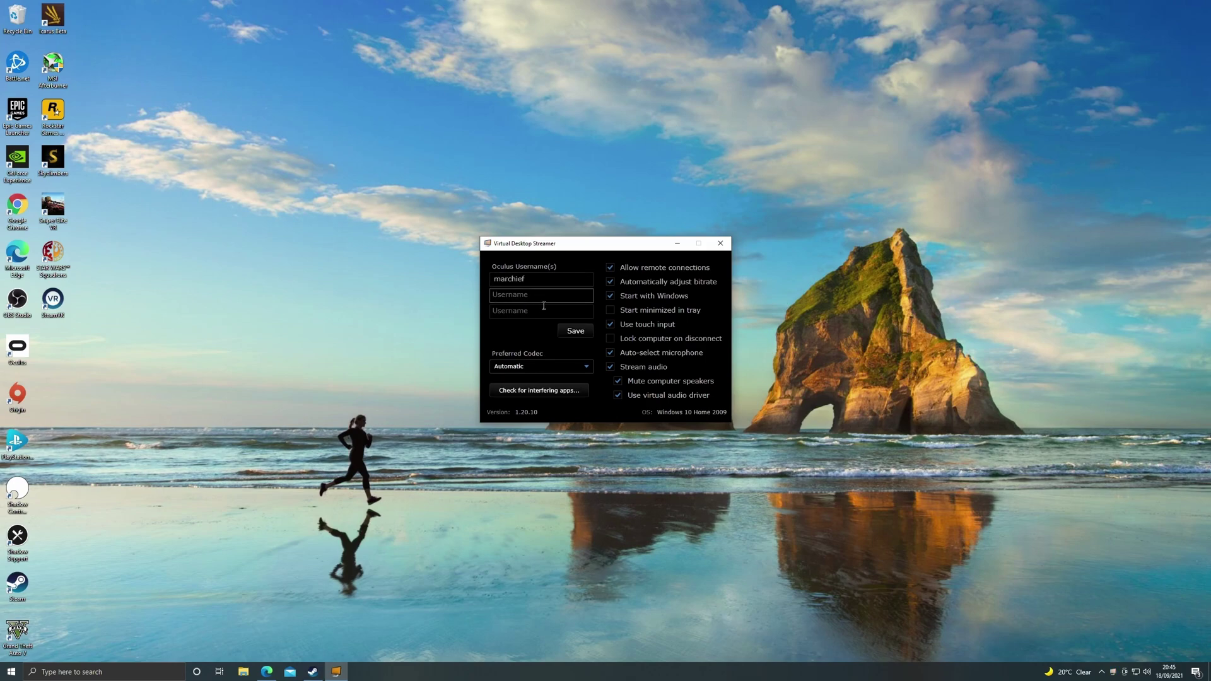
{"action": "left_click", "coordinate": [526, 310]}
{"action": "left_click", "coordinate": [592, 365]}
{"action": "left_click", "coordinate": [590, 365]}
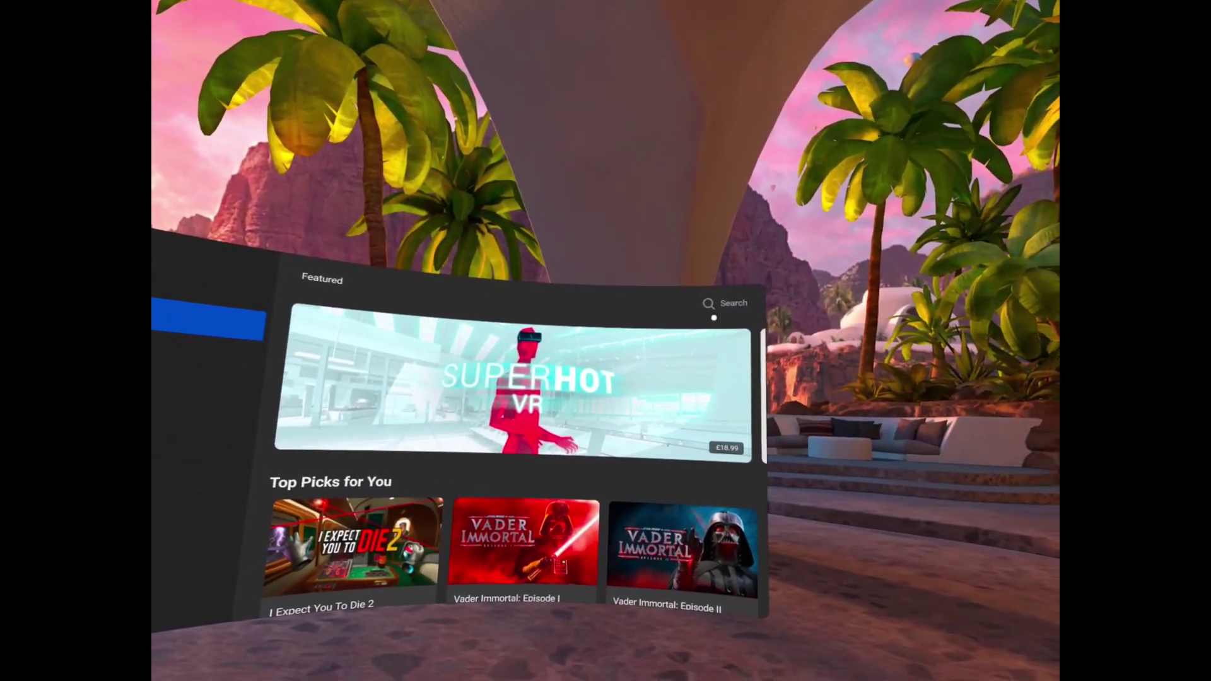
- Search the headset's Oculus Store for "virtual desktop" and open the Virtual Desktop app
{"action": "left_click", "coordinate": [826, 294]}
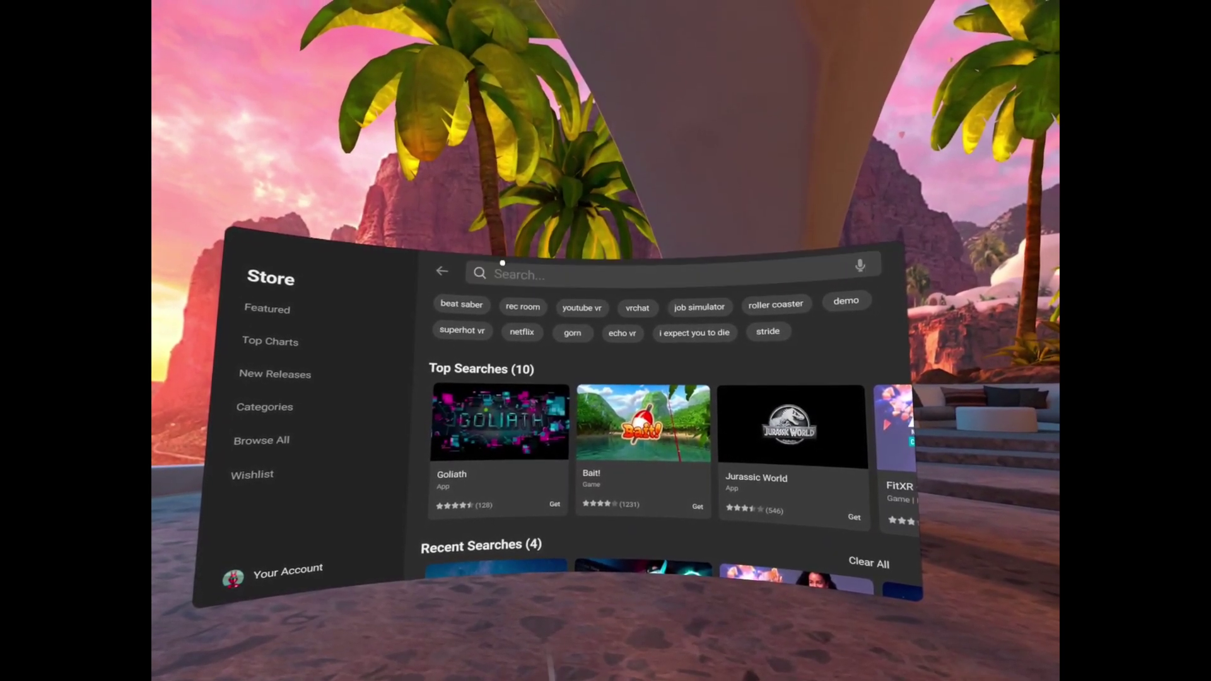
{"action": "left_click", "coordinate": [526, 275]}
{"action": "type", "text": "virt"}
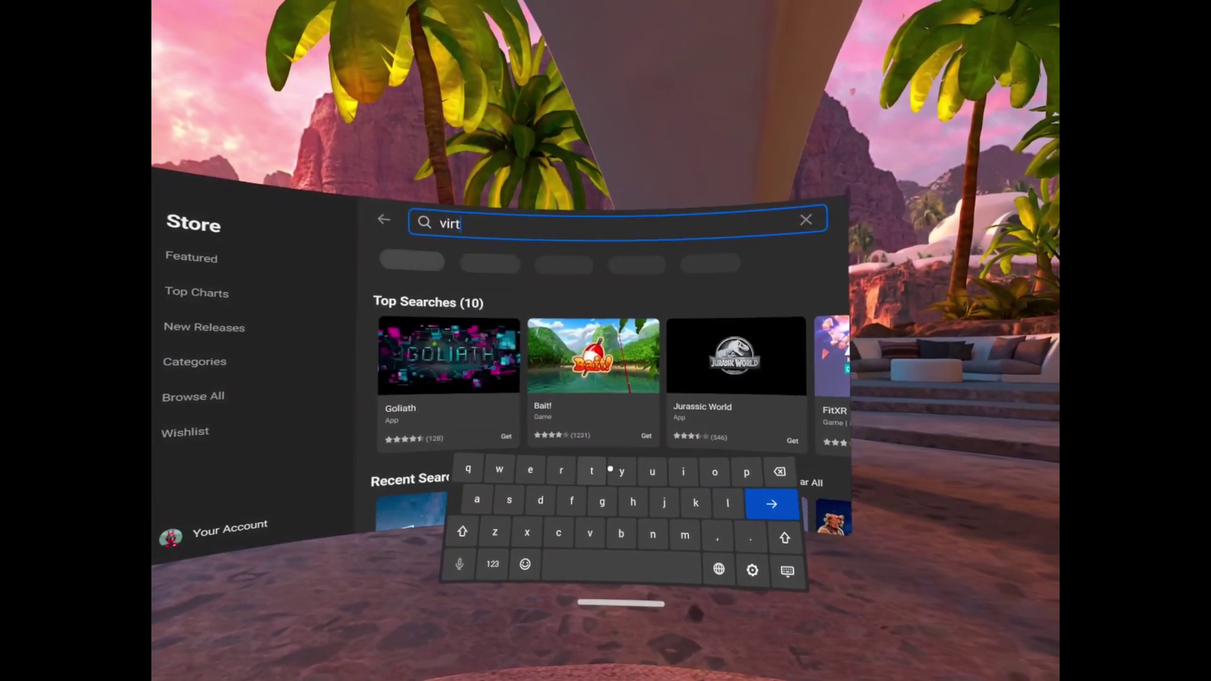
{"action": "type", "text": "u"}
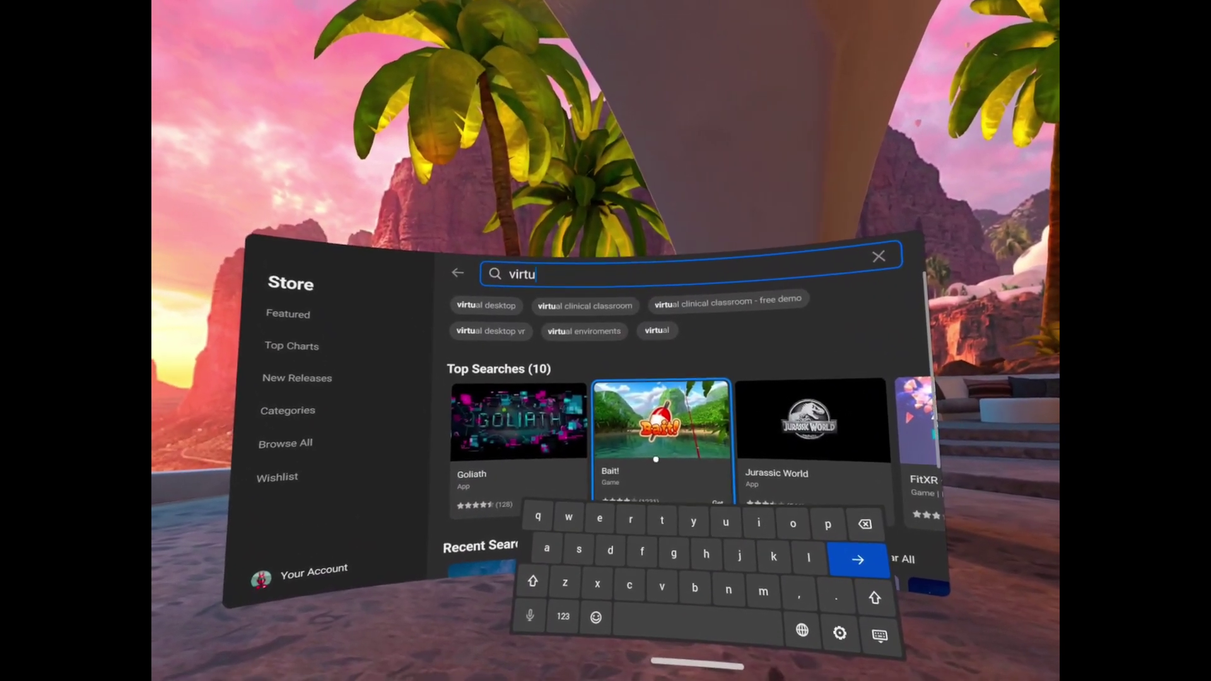
{"action": "left_click", "coordinate": [483, 335]}
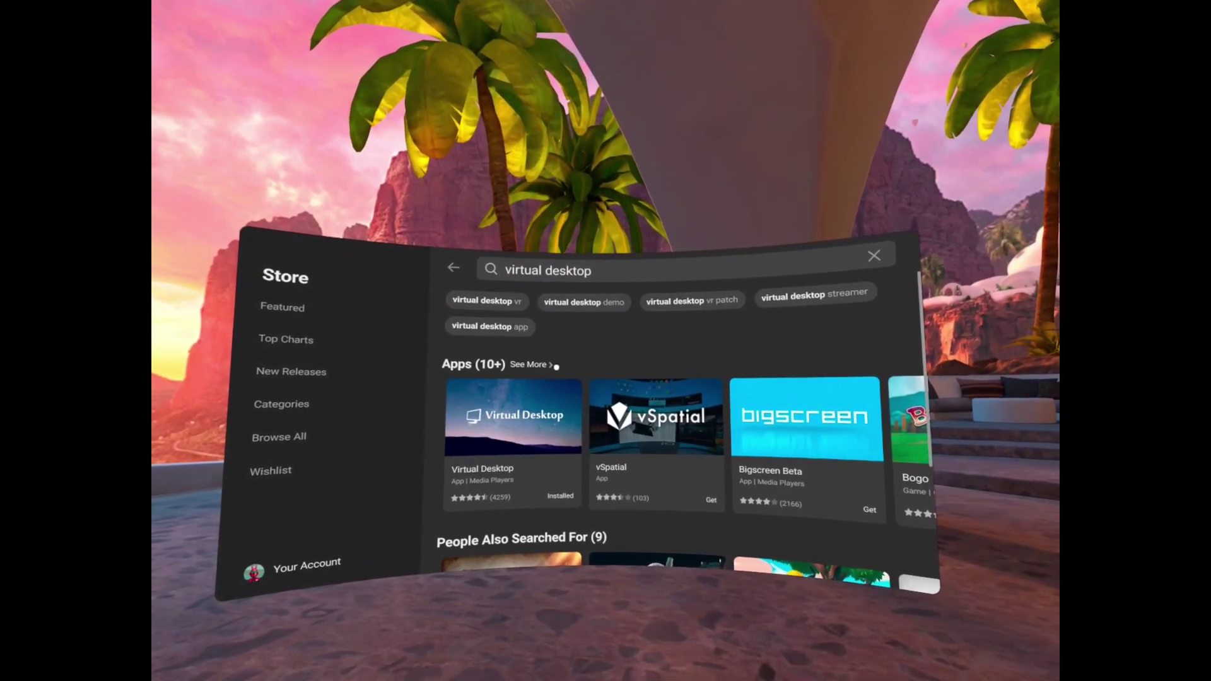
{"action": "left_click", "coordinate": [521, 403]}
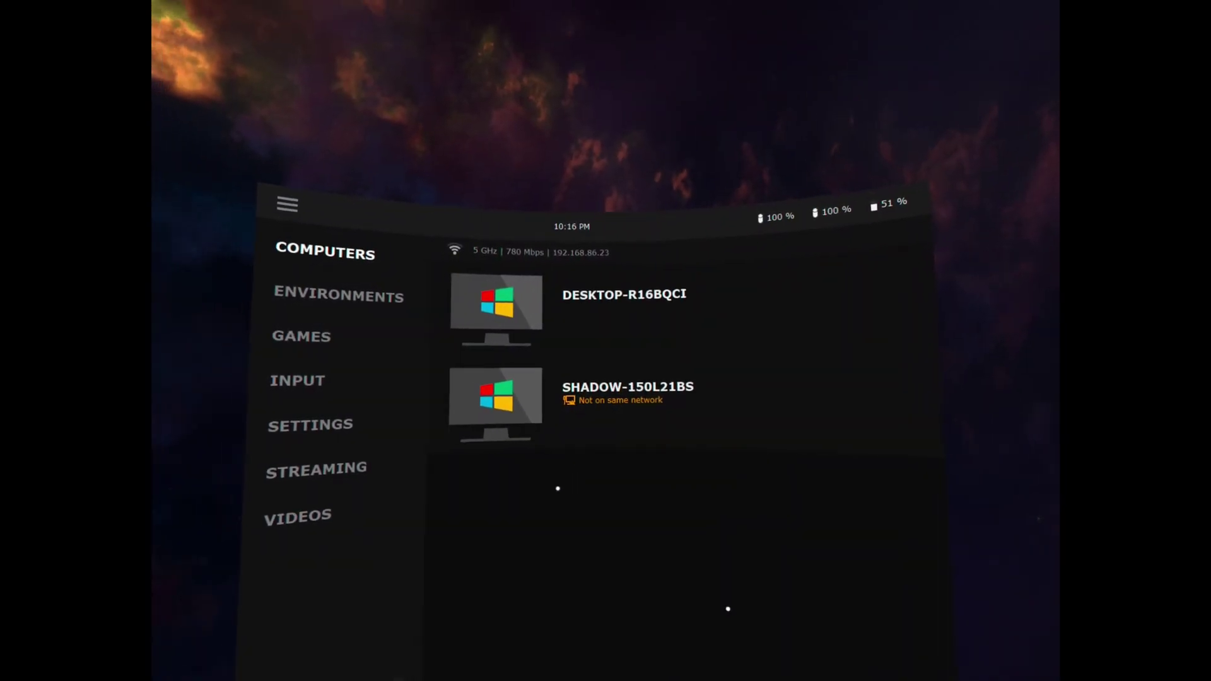
- Set the Desktop Bitrate to 51 Mbps in the Virtual Desktop settings
{"action": "left_click", "coordinate": [485, 426]}
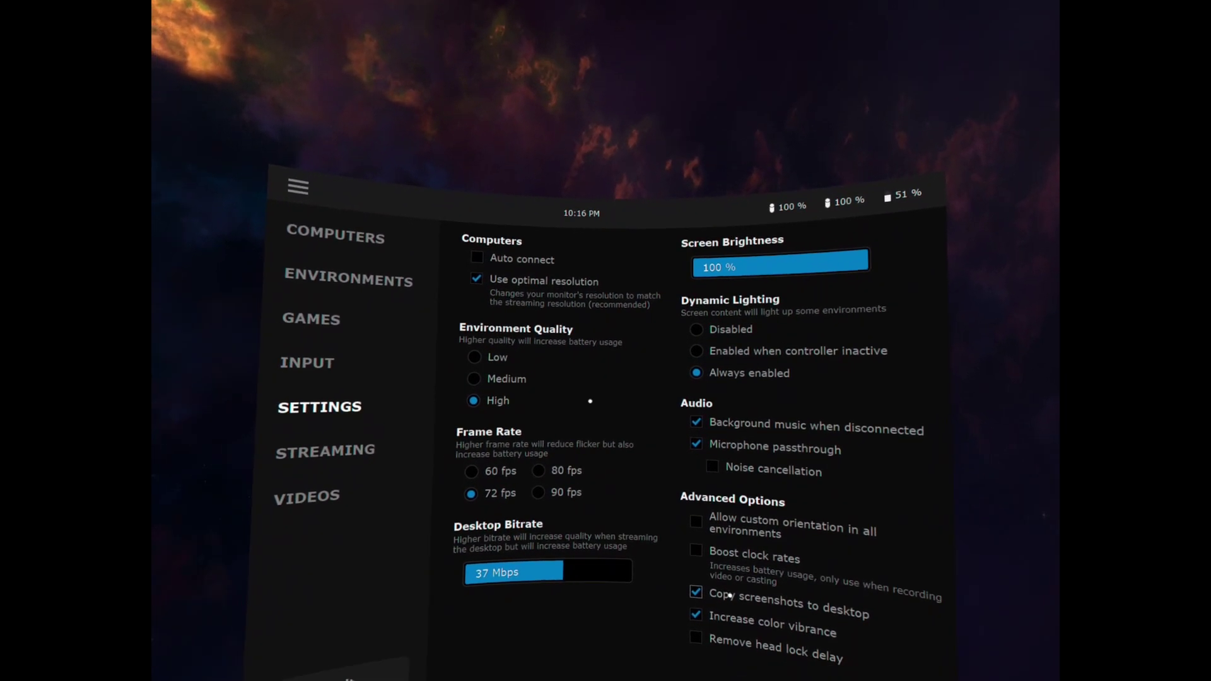
{"action": "left_click", "coordinate": [633, 615]}
{"action": "left_click_drag", "start_coordinate": [597, 514], "coordinate": [622, 517]}
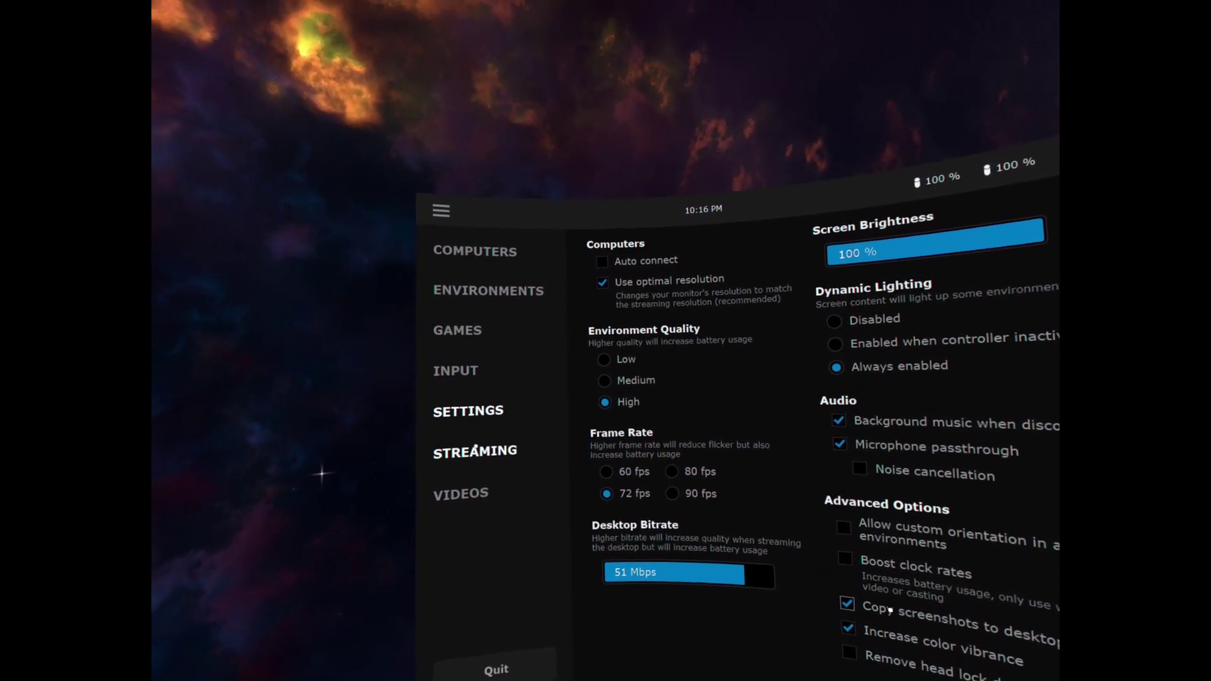
- Look through the streaming settings and games list, and switch the connection to SHADOW-150L21BS into VR
{"action": "left_click", "coordinate": [474, 457]}
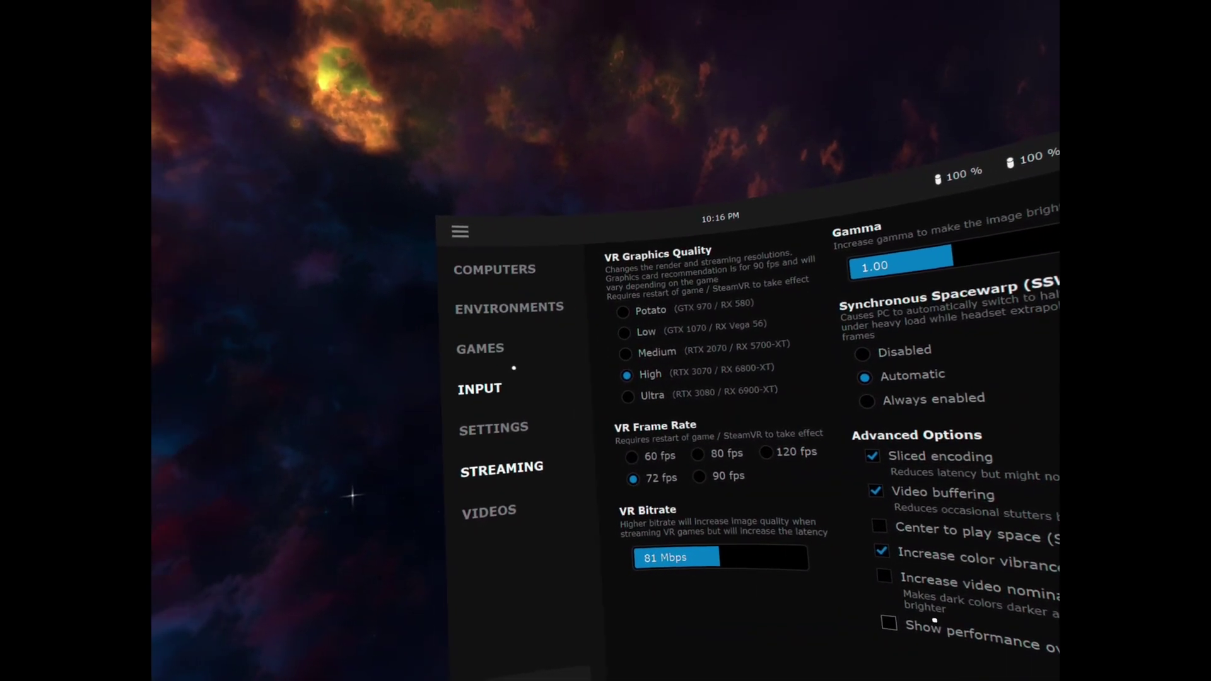
{"action": "left_click", "coordinate": [496, 344]}
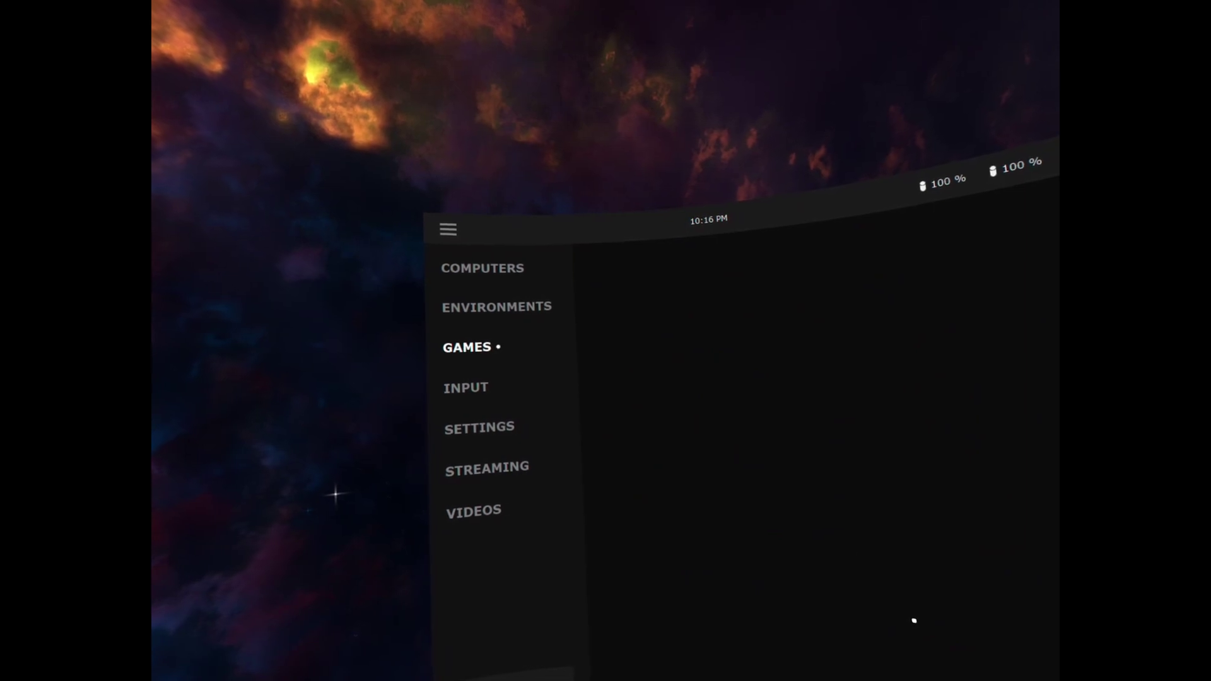
{"action": "left_click", "coordinate": [500, 272]}
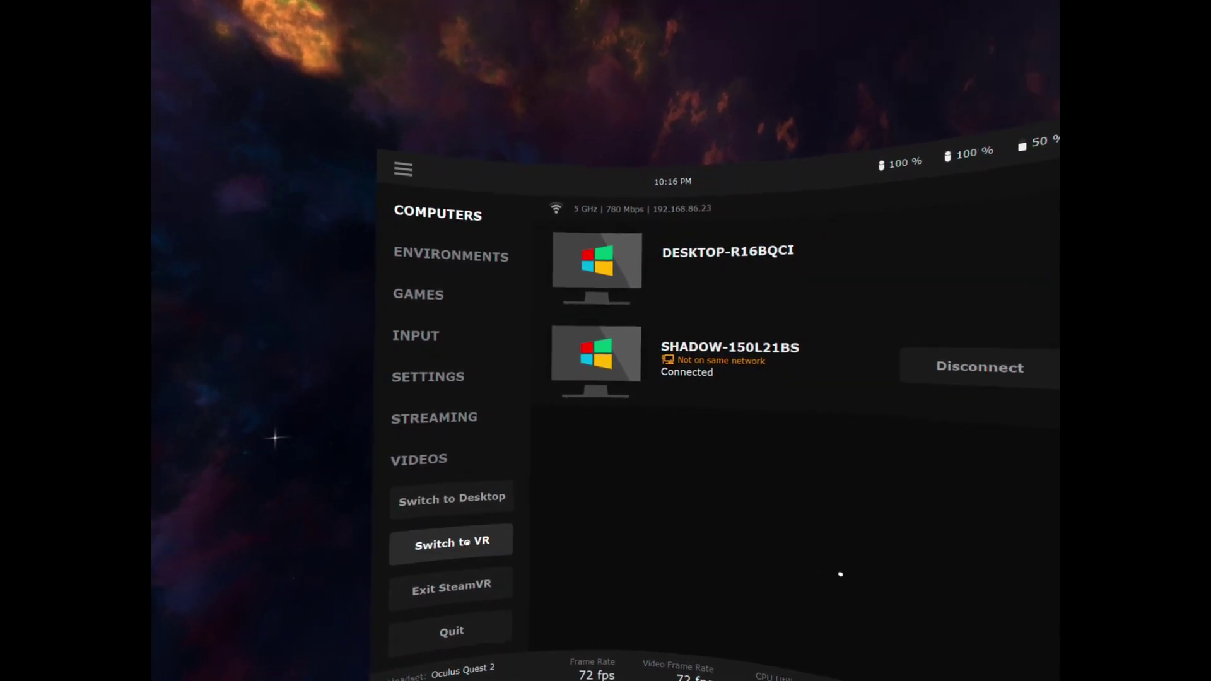
{"action": "left_click", "coordinate": [498, 534]}
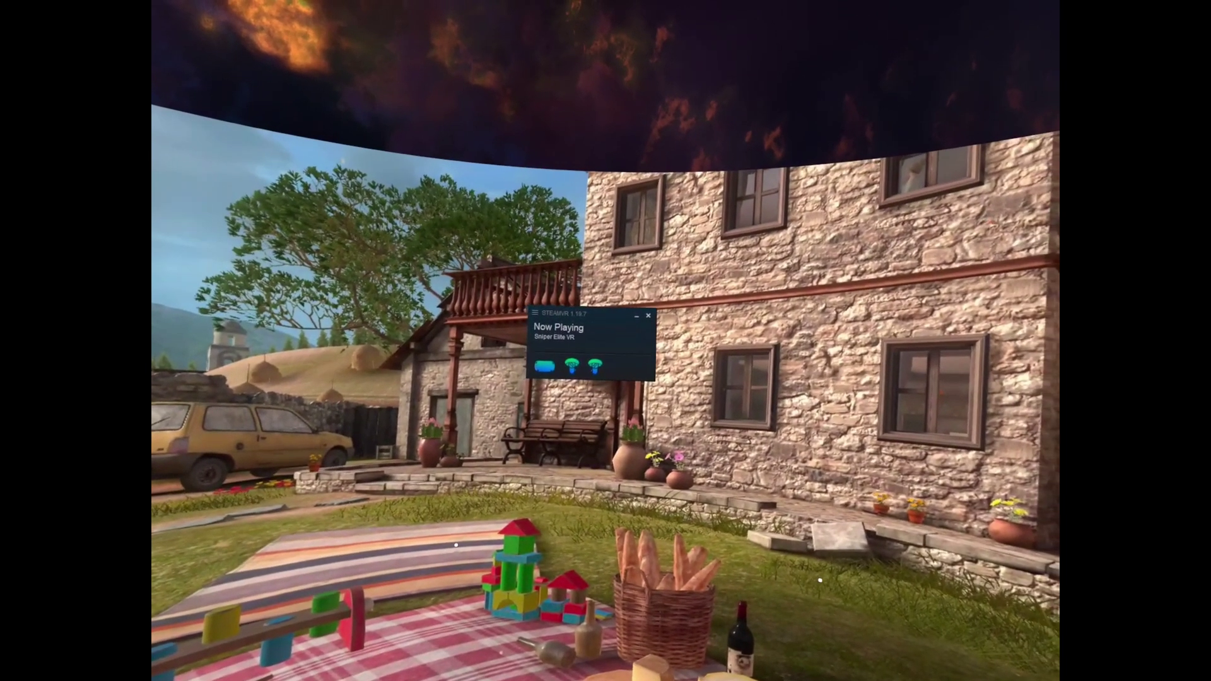